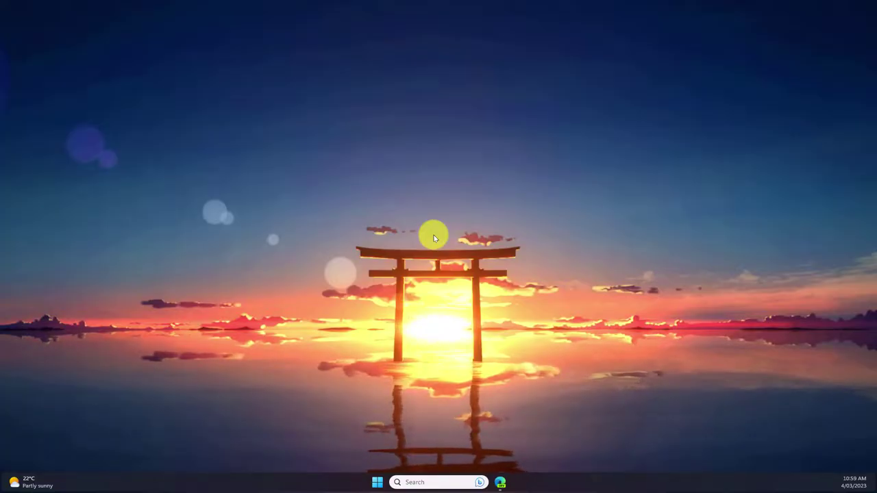
Launch Microsoft Edge from the taskbar to show The Verge home page
left_click(500, 483)
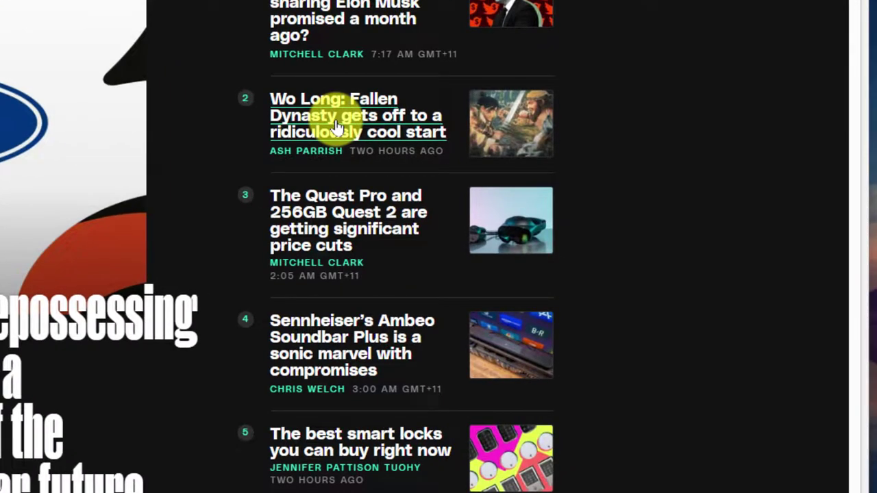
Open the Wo Long headline in a new window, snapped right beside The Verge home window
right_click(336, 128)
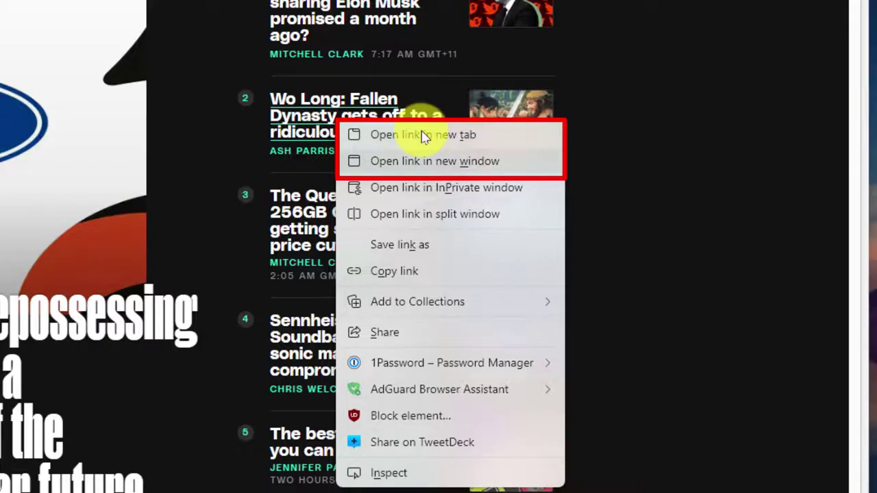
left_click(419, 161)
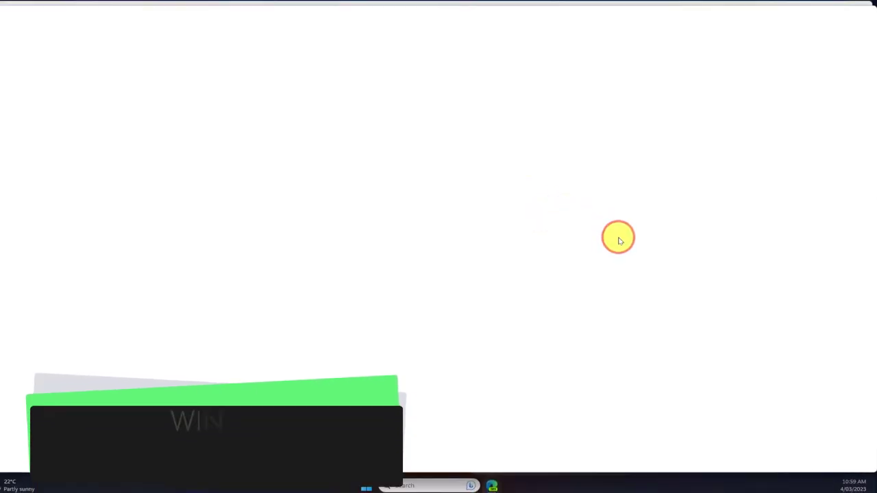
key("super+Right")
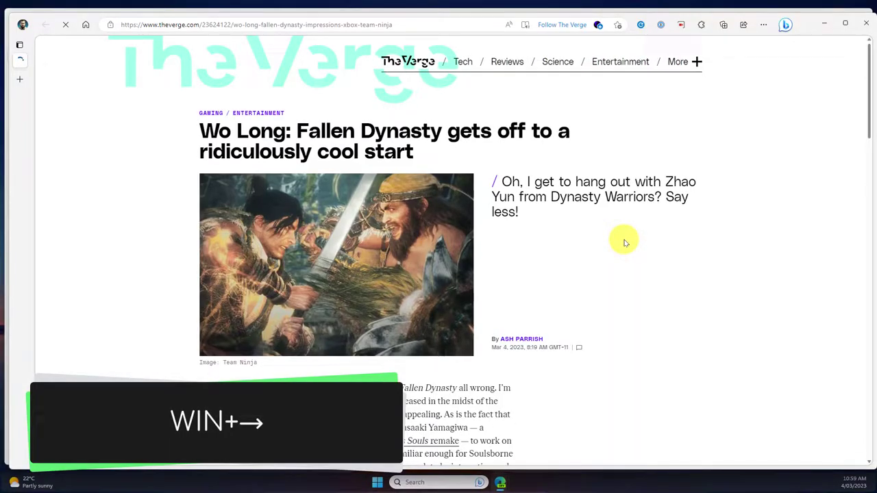
key("Return")
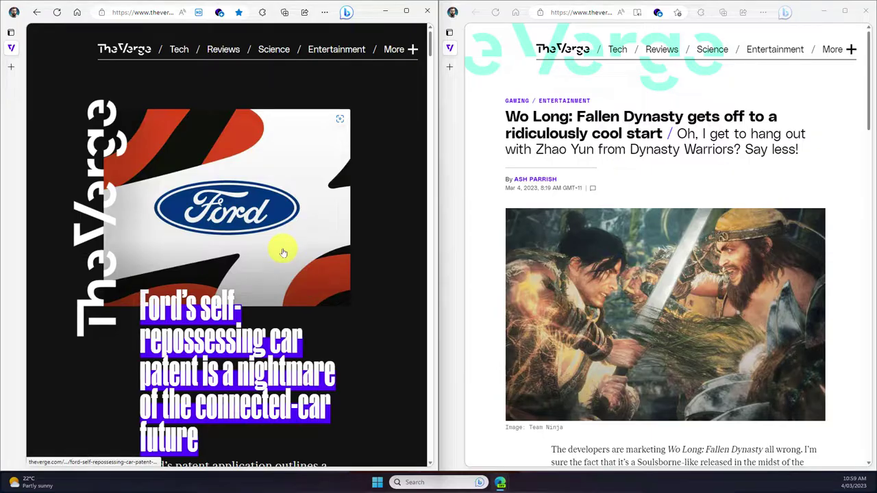
scroll(283, 253, "down", 5)
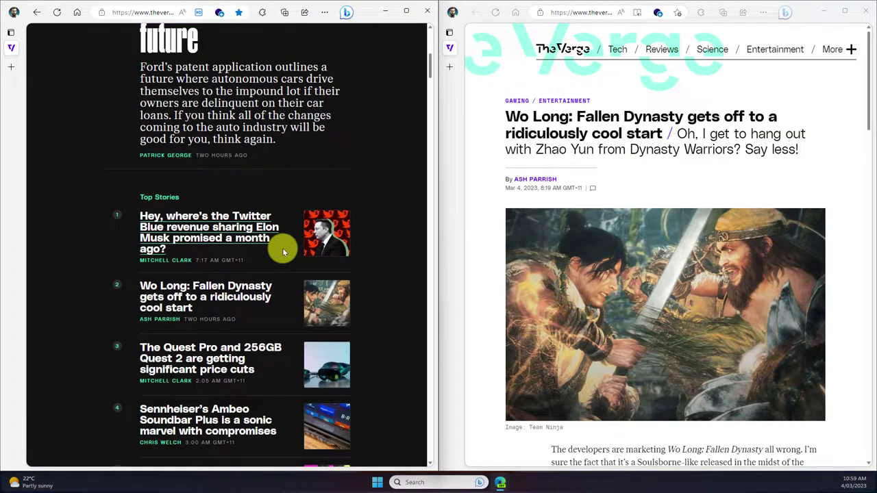
scroll(683, 258, "down", 4)
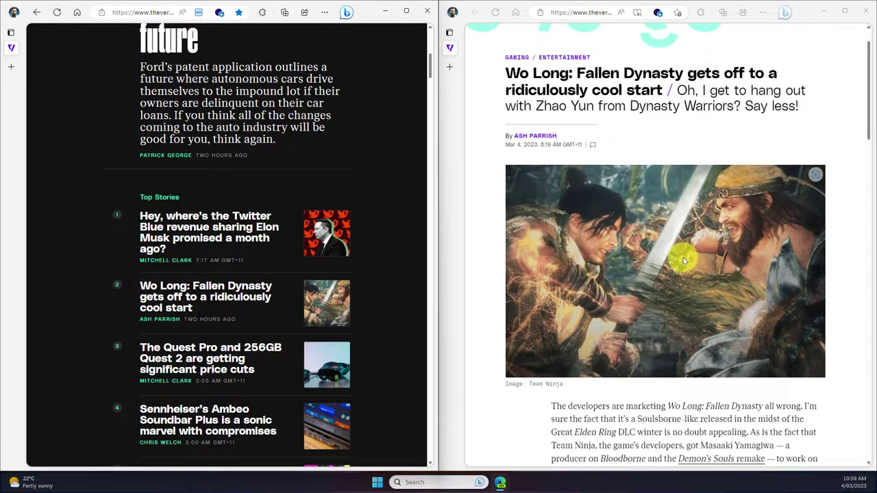
scroll(684, 261, "down", 4)
scroll(683, 261, "up", 7)
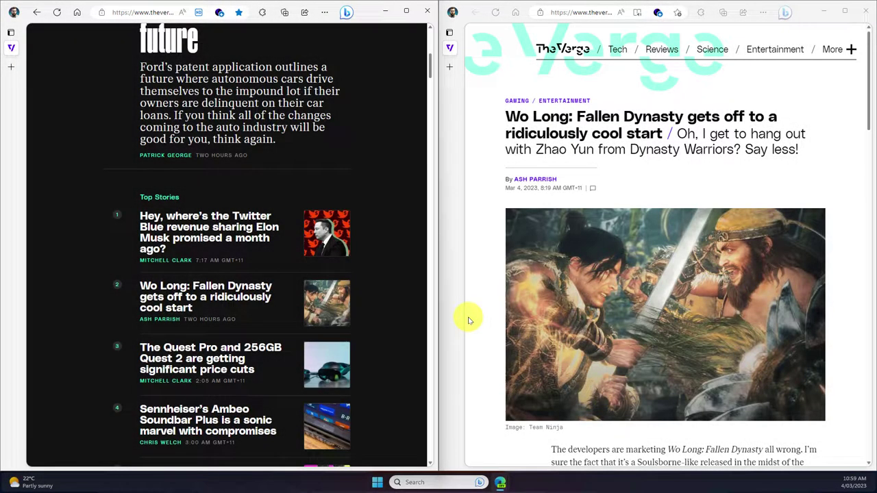
Close the Wo Long window, maximise The Verge window, and open Settings' About Microsoft Edge page
left_click(869, 13)
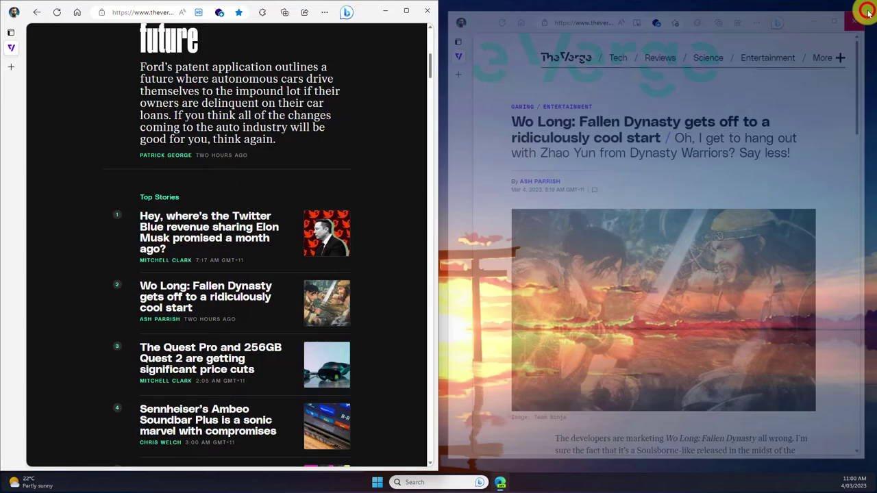
double_click(366, 15)
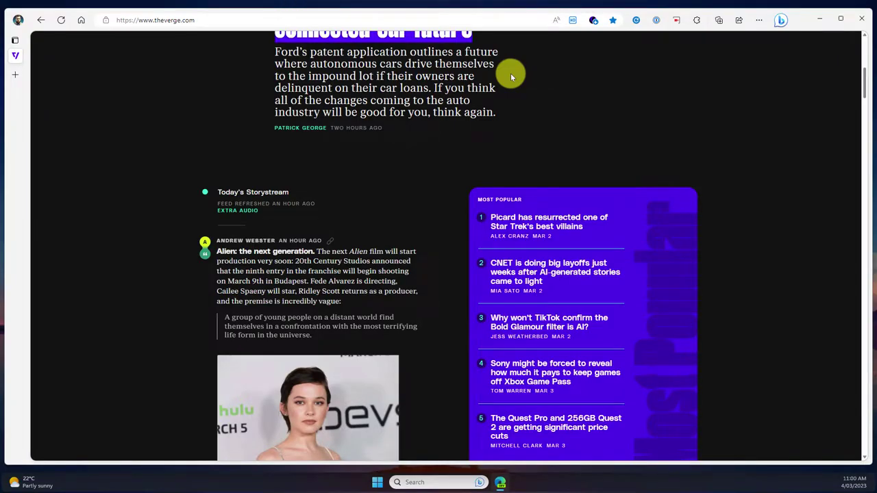
scroll(535, 135, "up", 5)
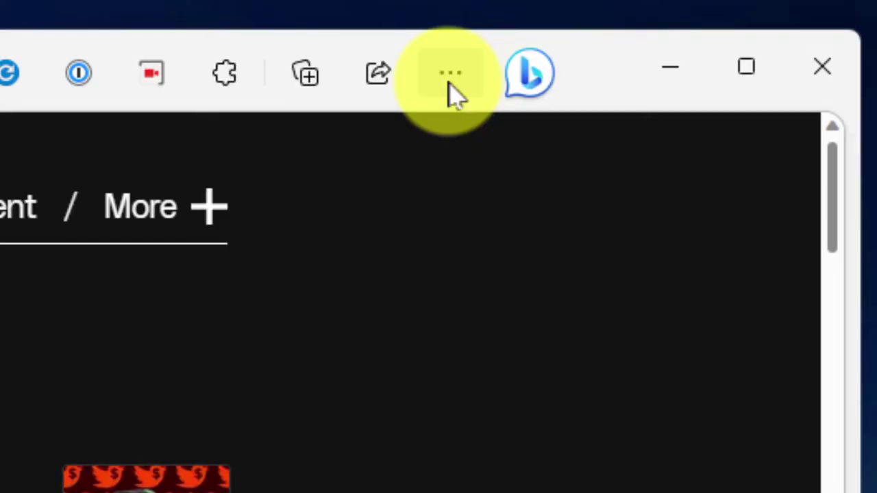
left_click(759, 23)
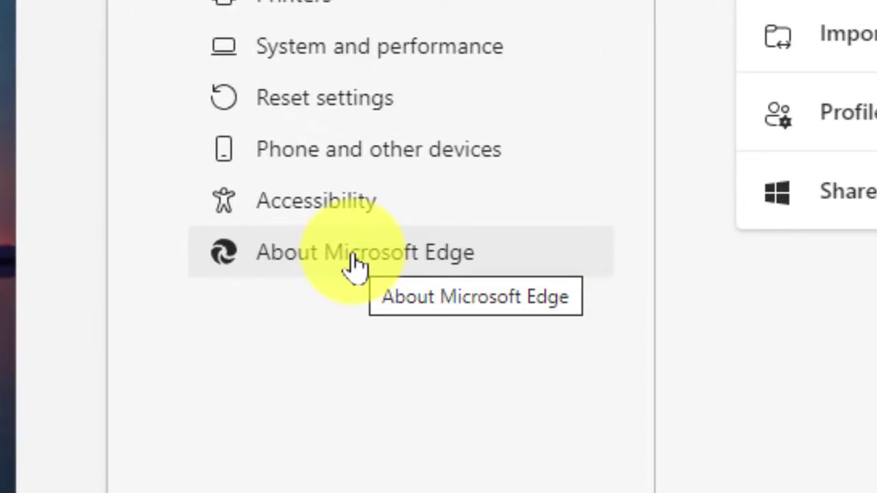
left_click(355, 257)
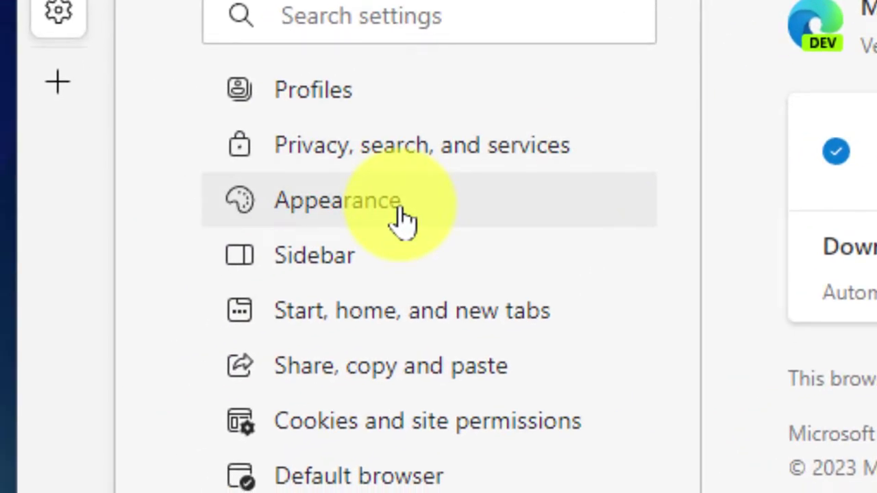
Switch on the Split screen button toggle under Appearance's Customise toolbar settings
left_click(405, 218)
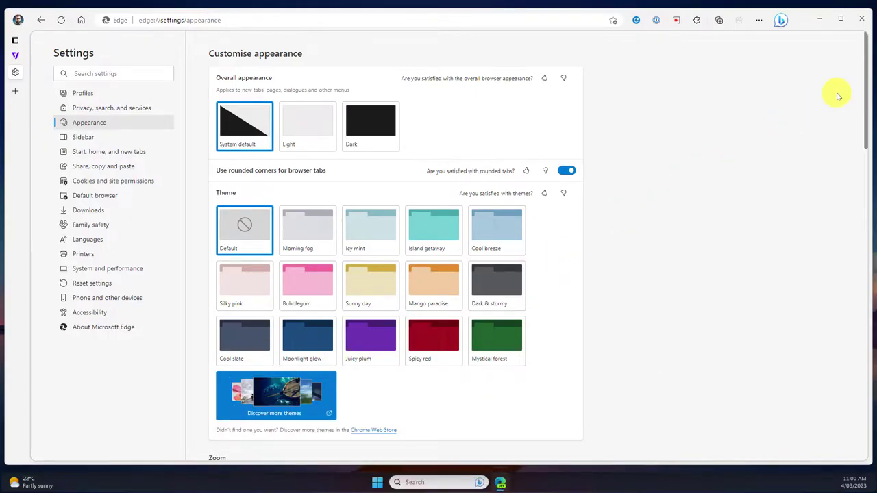
left_click_drag(862, 75, 863, 213)
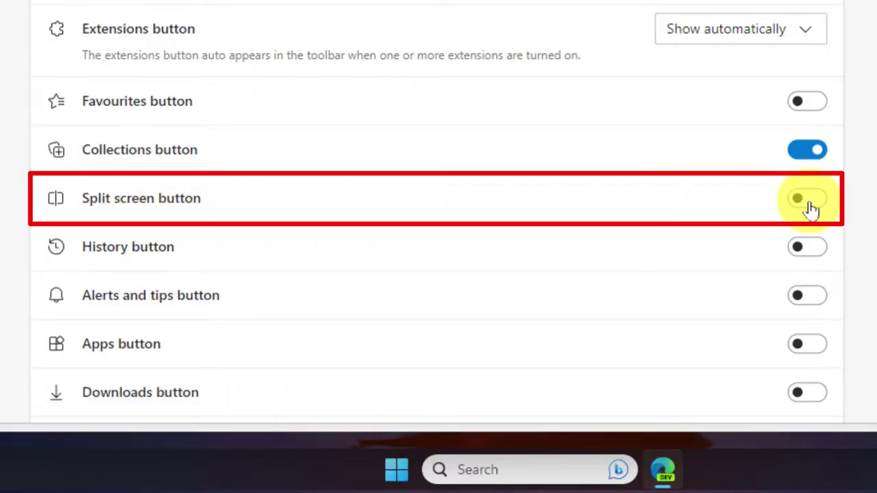
left_click(809, 203)
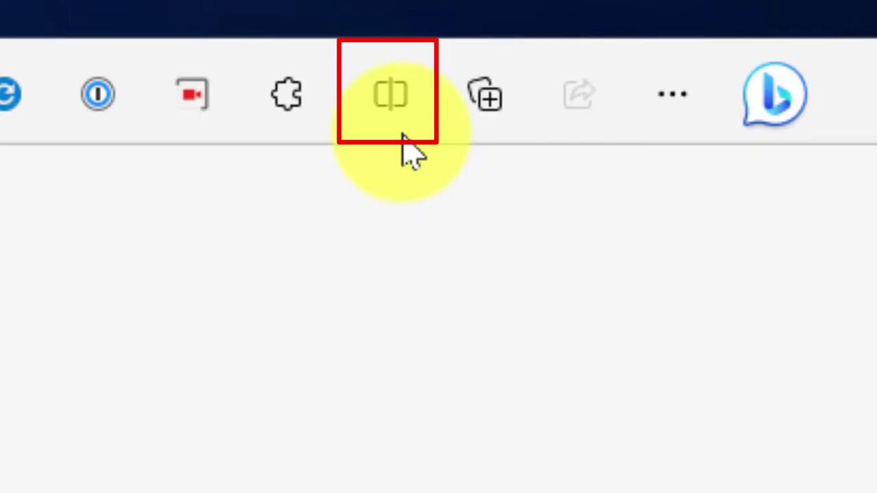
left_click(394, 96)
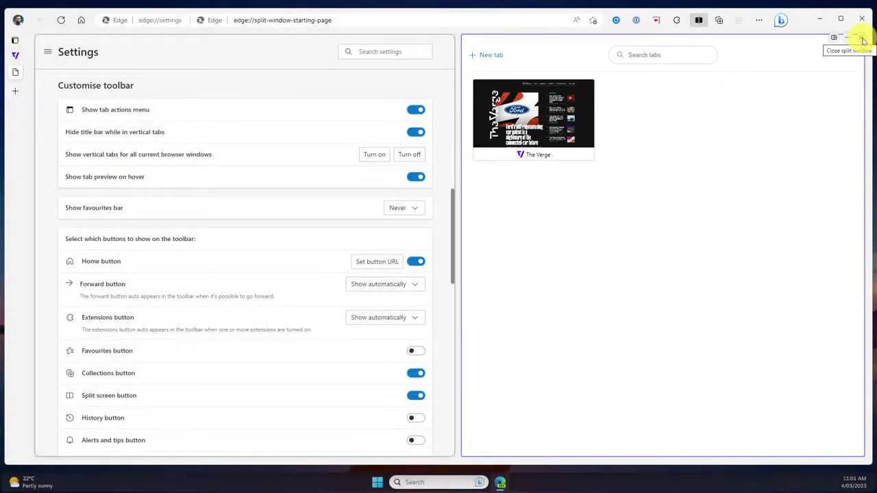
left_click(863, 38)
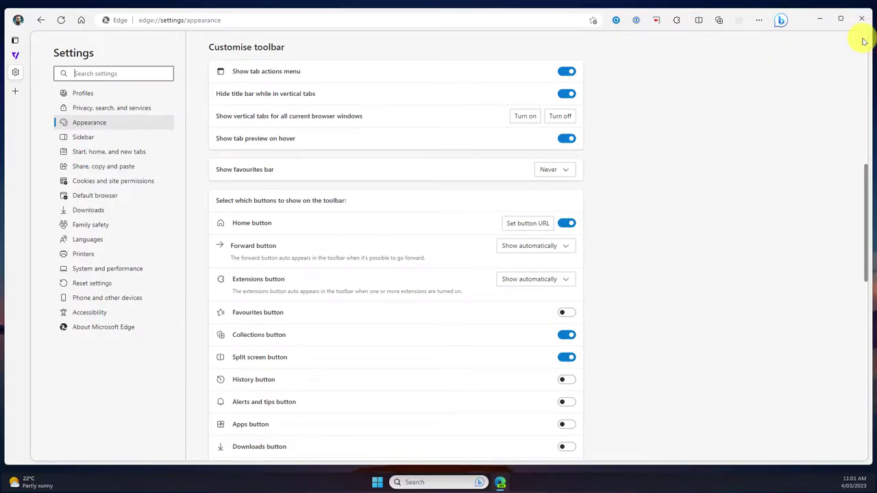
From The Verge tab, open the Wo Long article in a split-screen pane beside the home page
left_click(15, 56)
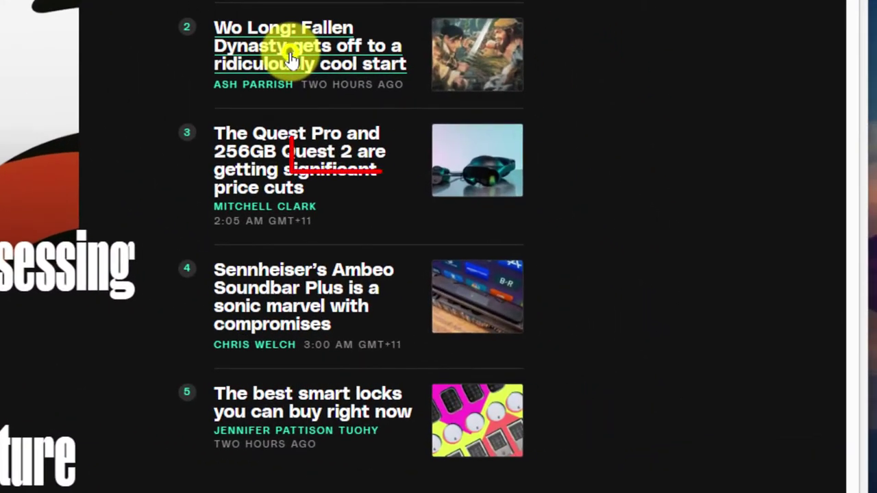
right_click(291, 58)
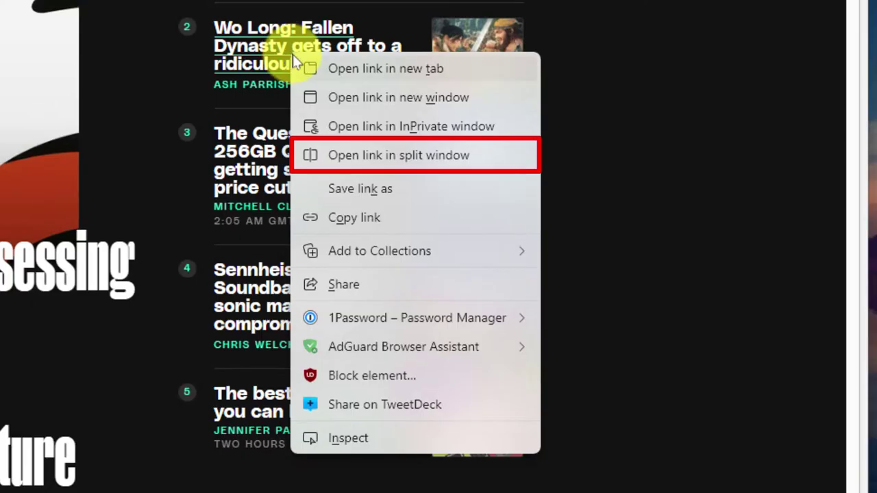
left_click(394, 156)
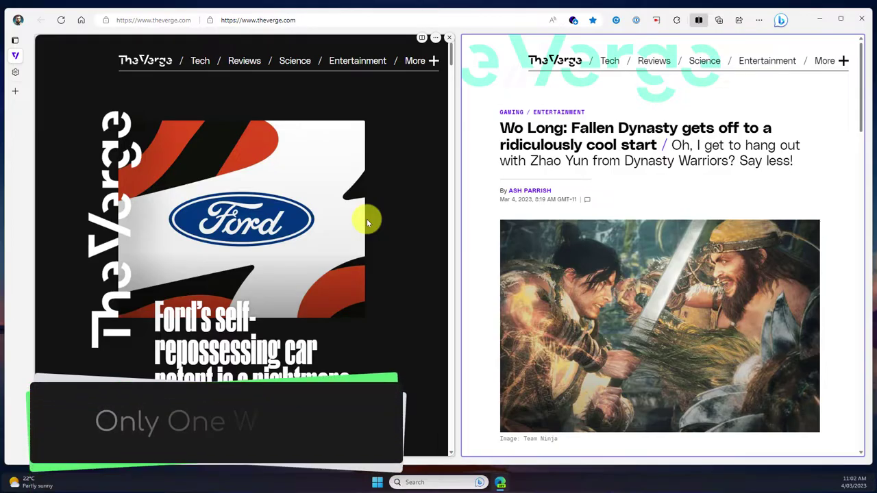
Scroll the article, then drag the divider left to widen the Wo Long pane
scroll(366, 220, "down", 2)
scroll(367, 221, "down", 7)
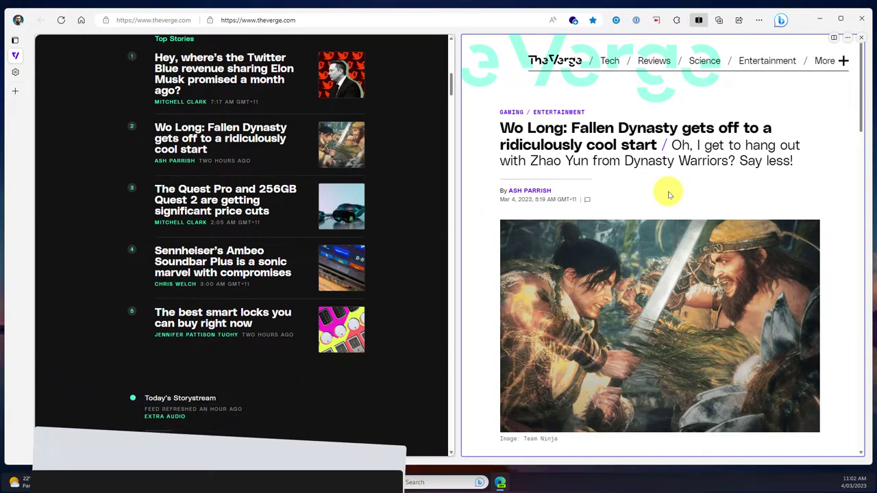
scroll(668, 194, "down", 3)
scroll(670, 195, "down", 8)
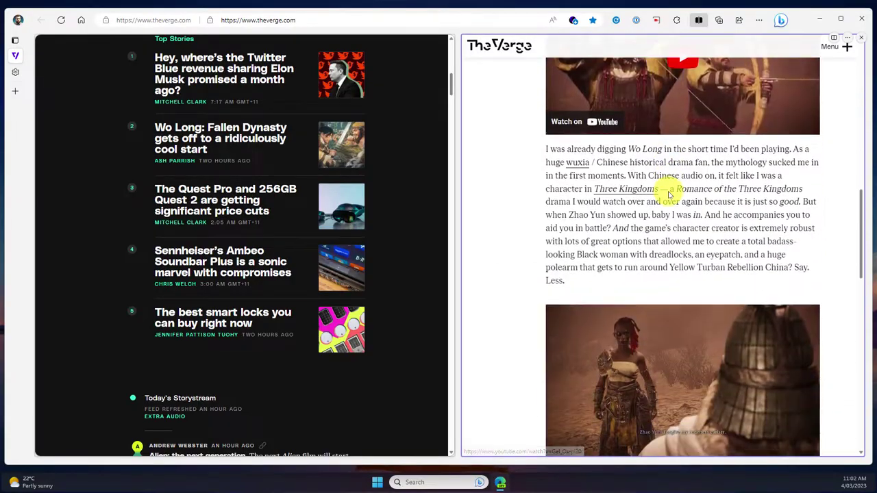
scroll(669, 193, "up", 2)
scroll(669, 194, "up", 10)
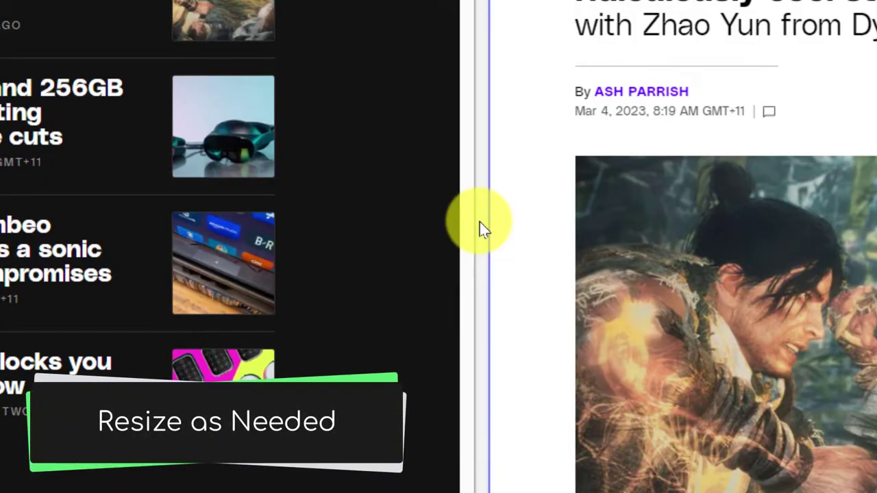
mouse_move(476, 221)
left_mouse_down()
mouse_move(325, 229)
mouse_move(628, 224)
mouse_move(484, 227)
left_mouse_up()
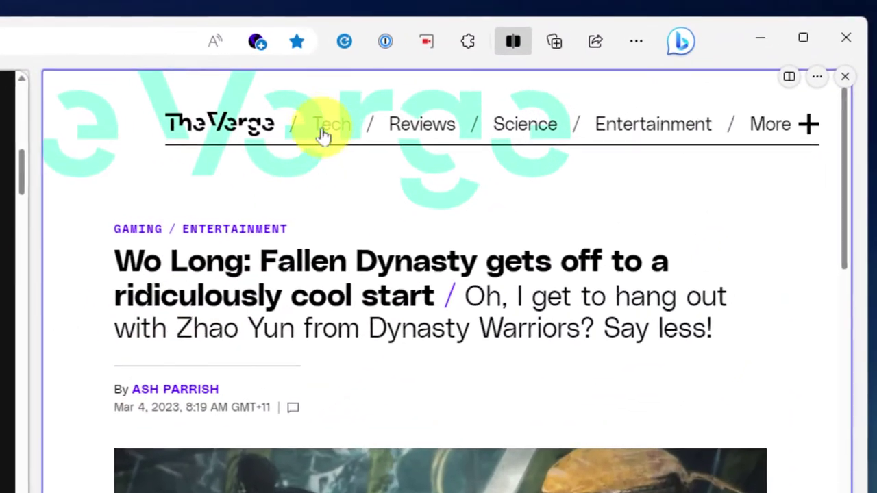
Load The Verge's Tech section in the right pane and the Quest Pro story in the left pane
left_click(609, 61)
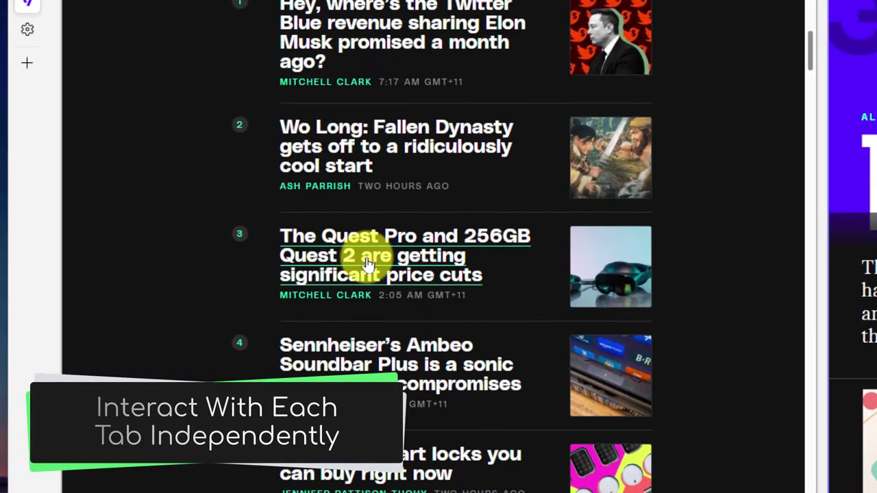
left_click(367, 262)
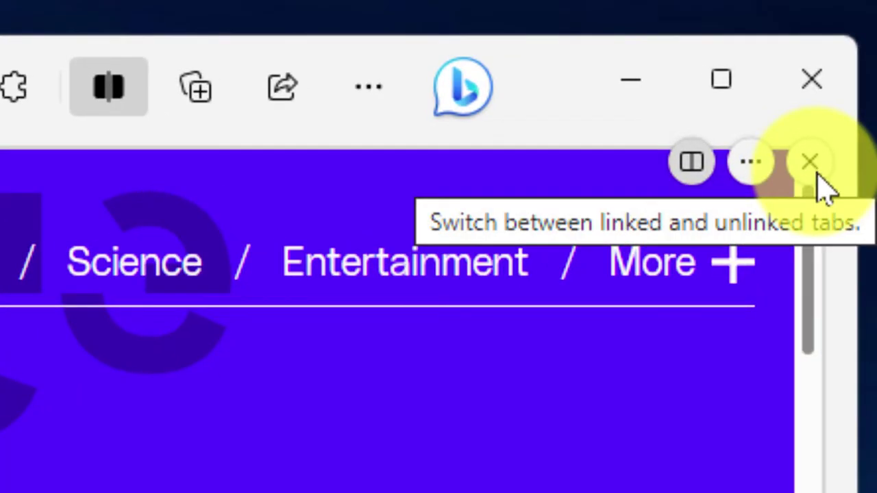
Set split-screen links to open from the left pane into the right pane
left_click(691, 175)
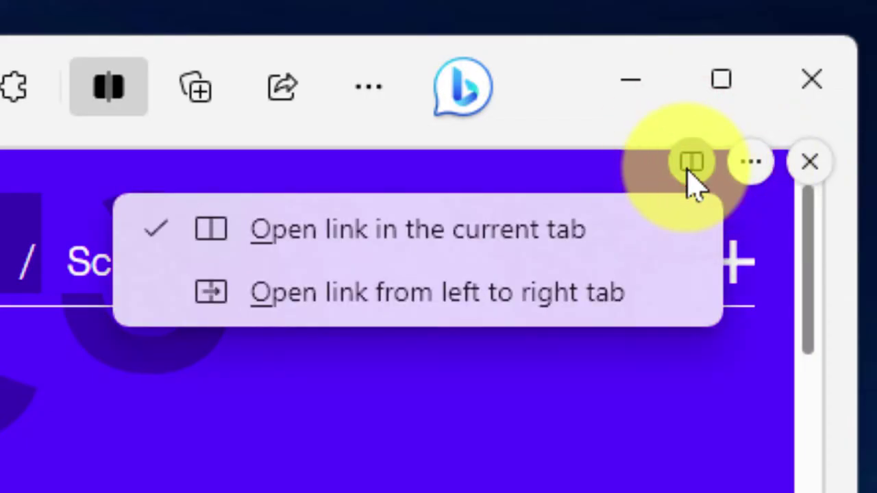
key("Down")
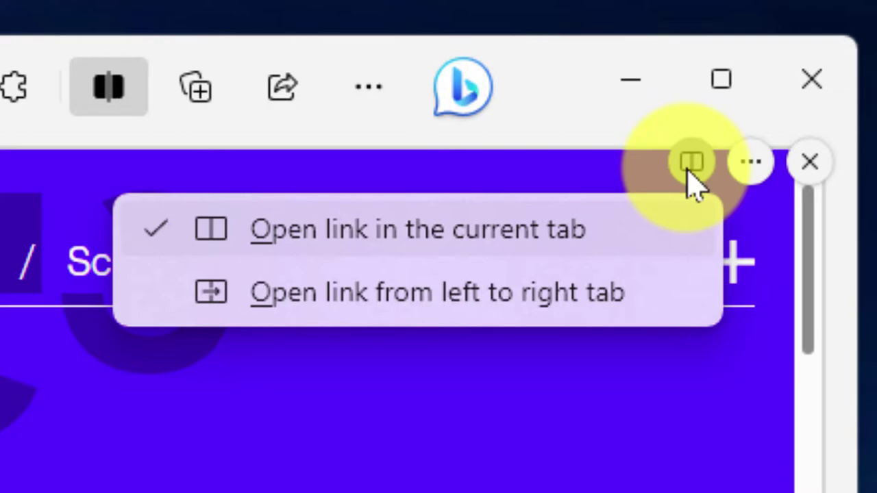
key("Down")
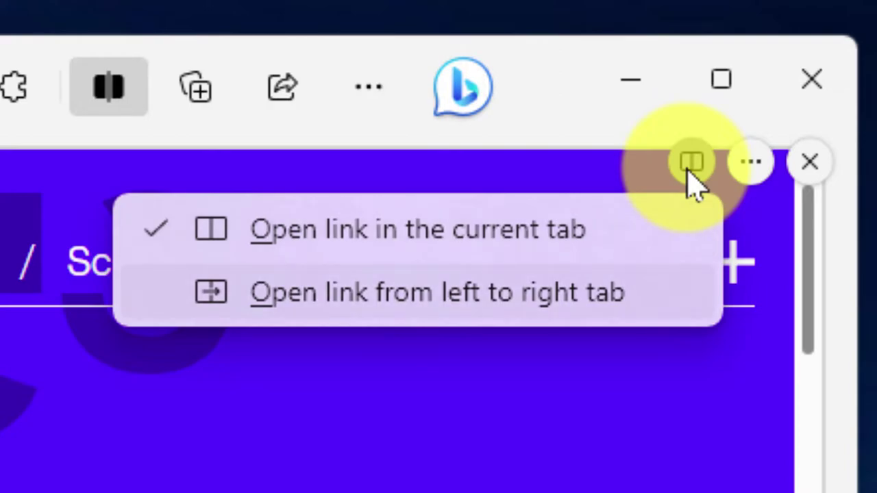
Separate the split-screen pages into two tabs via the pane's extra options menu
left_click(748, 165)
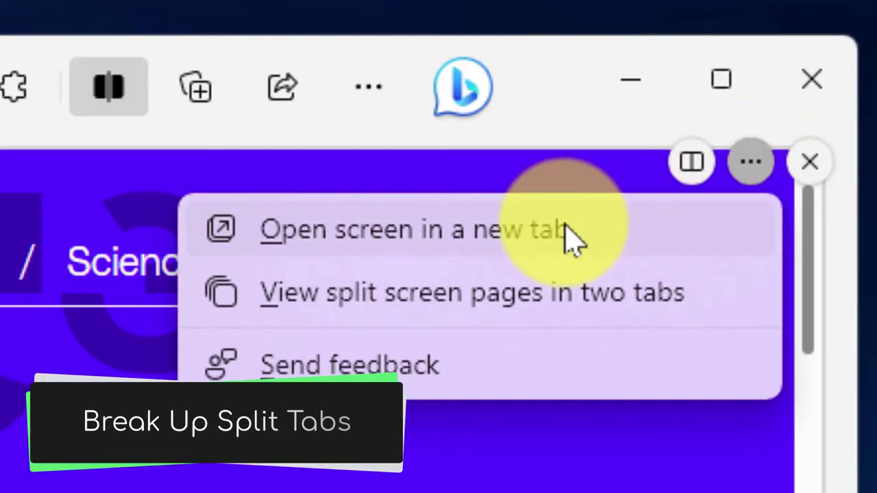
key("Down")
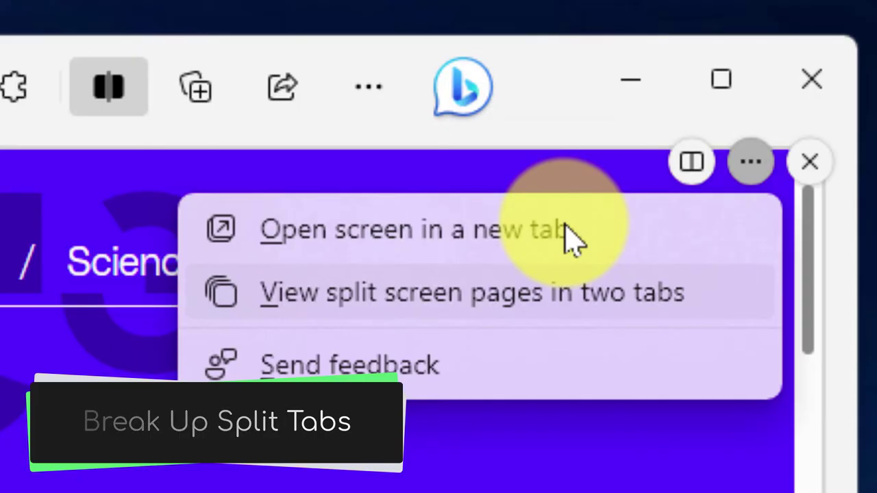
left_click(580, 307)
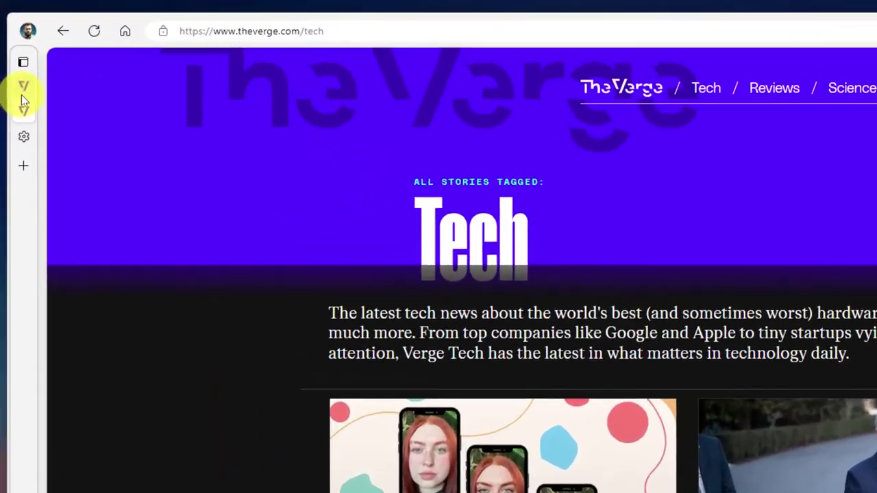
On the Quest Pro story tab, open The Verge's Reviews link in a new tab
mouse_move(15, 65)
mouse_move(50, 217)
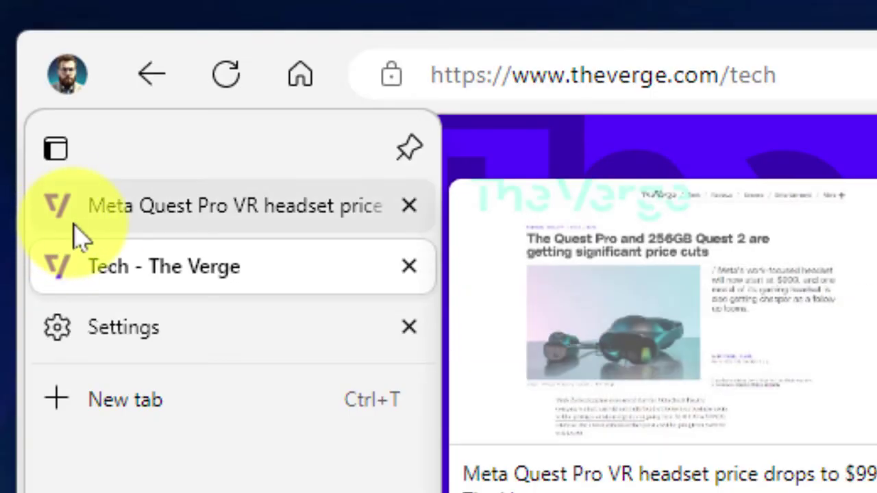
left_click(189, 206)
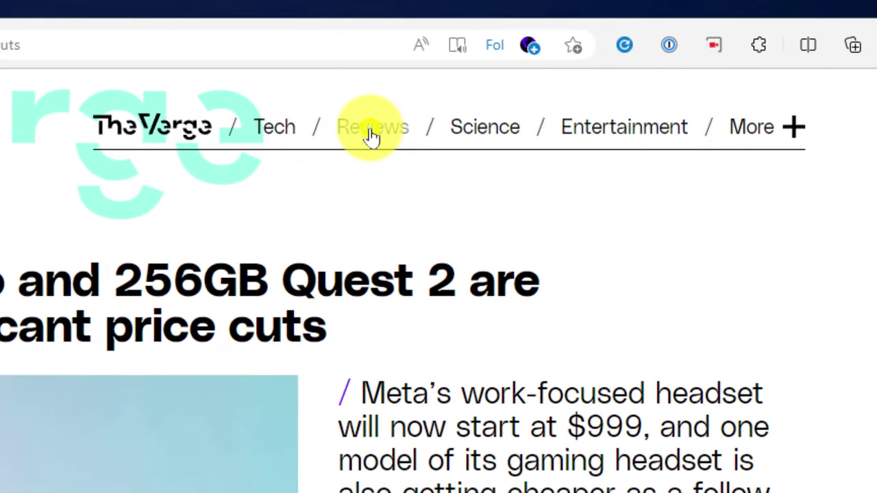
right_click(371, 136)
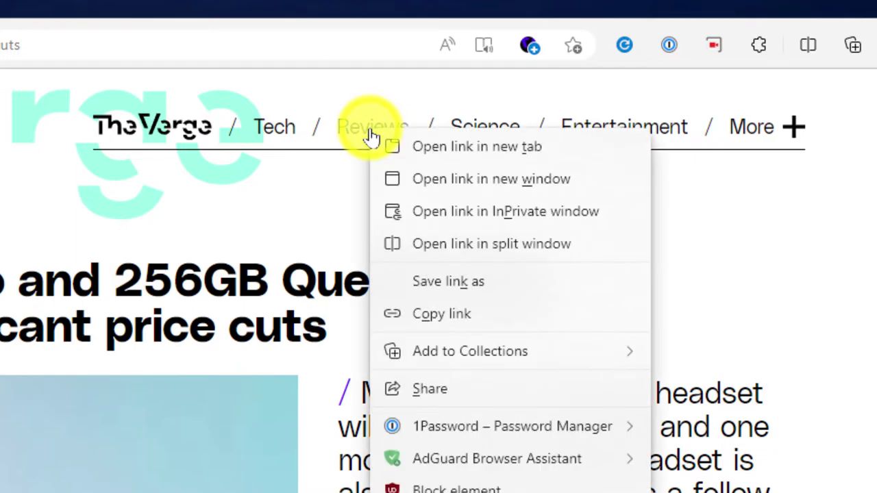
left_click(424, 148)
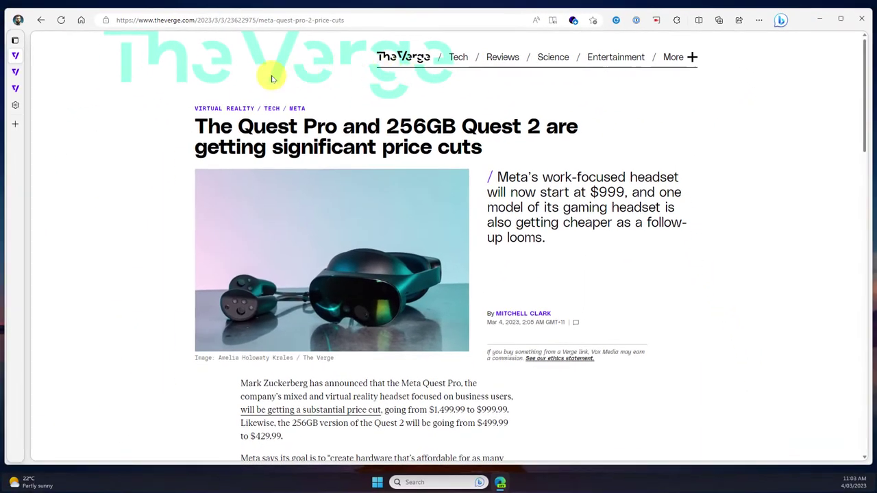
On the Reviews tab, turn on split screen with the Tech page in the other pane
left_click(17, 87)
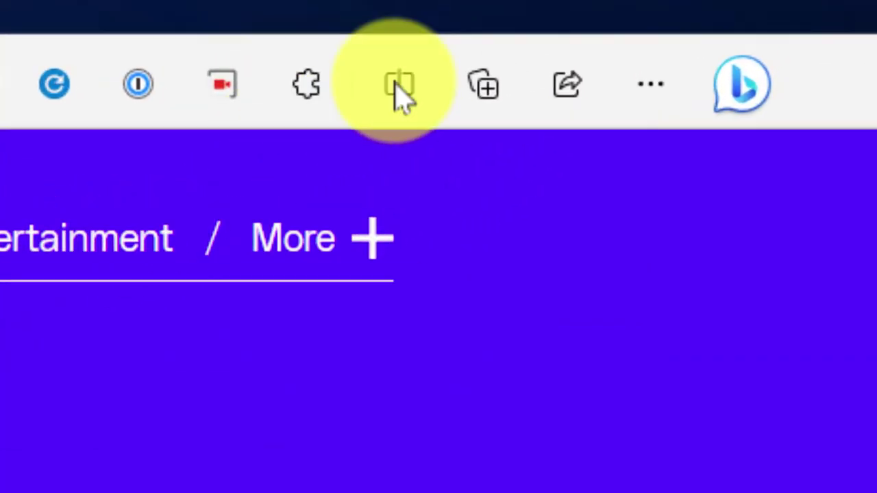
left_click(374, 98)
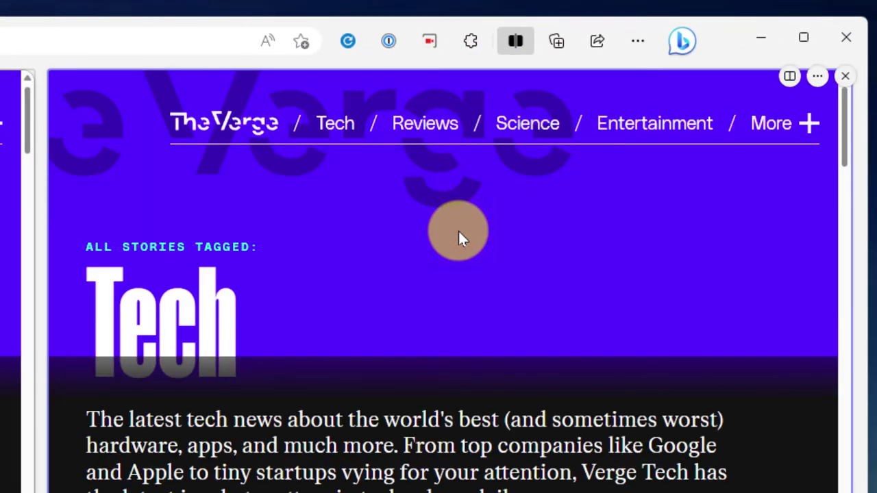
scroll(466, 274, "down", 15)
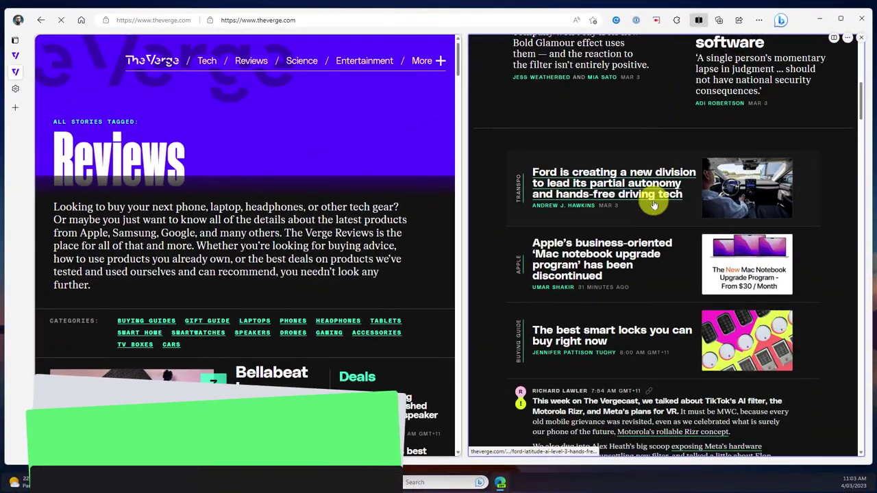
scroll(655, 204, "up", 15)
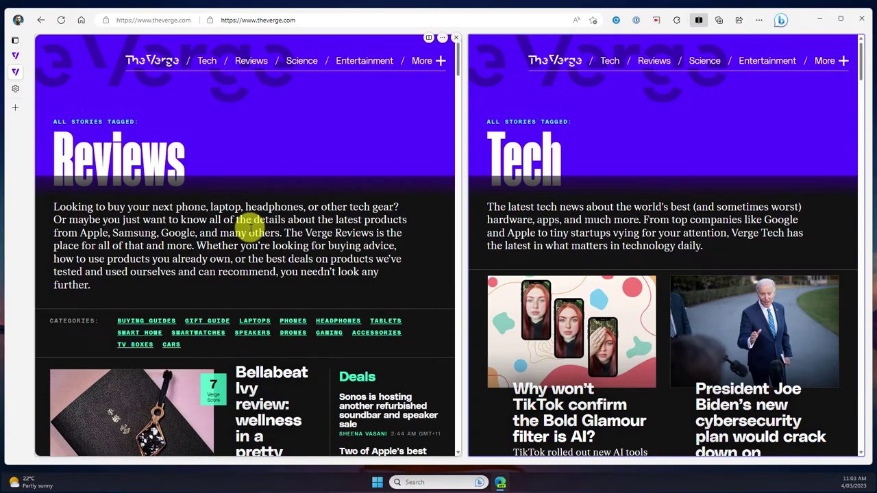
left_click(822, 19)
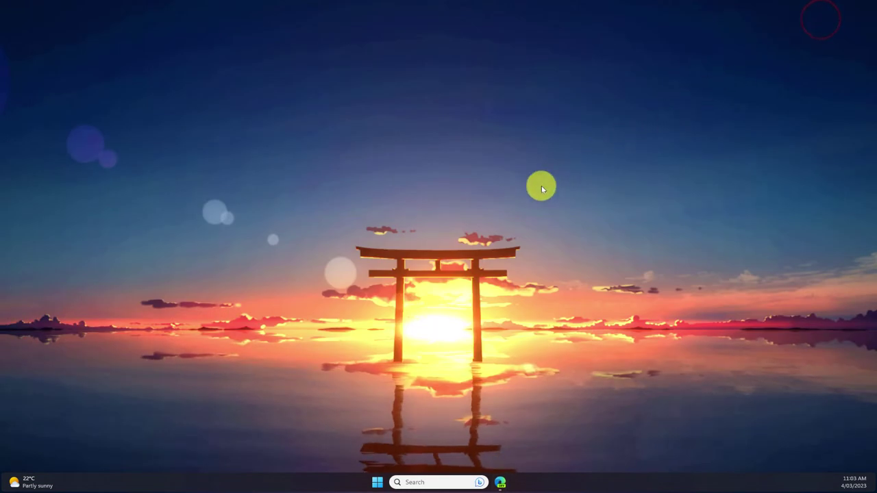